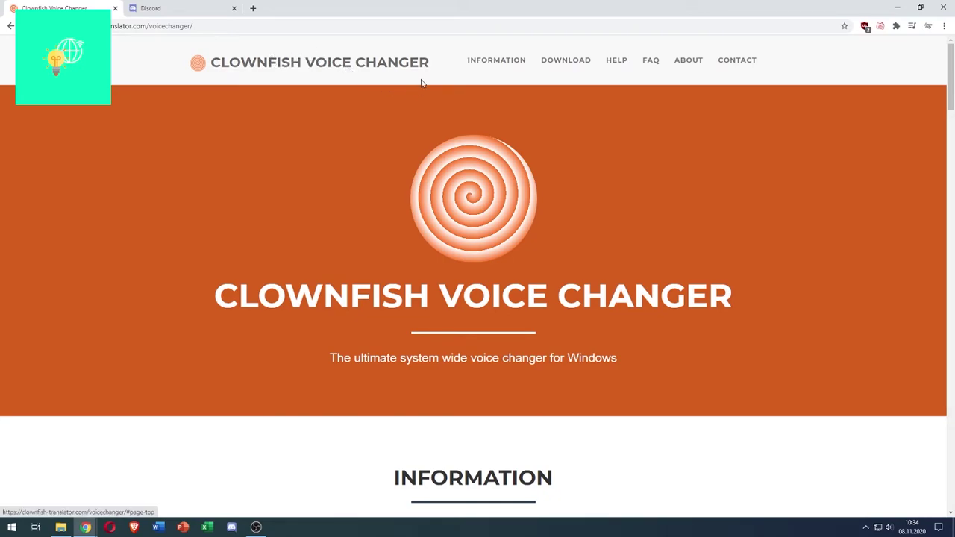
Download the 64bit (32bit VST) installer of Clownfish Voice Changer V1.35 from the website's download page.
left_click(566, 61)
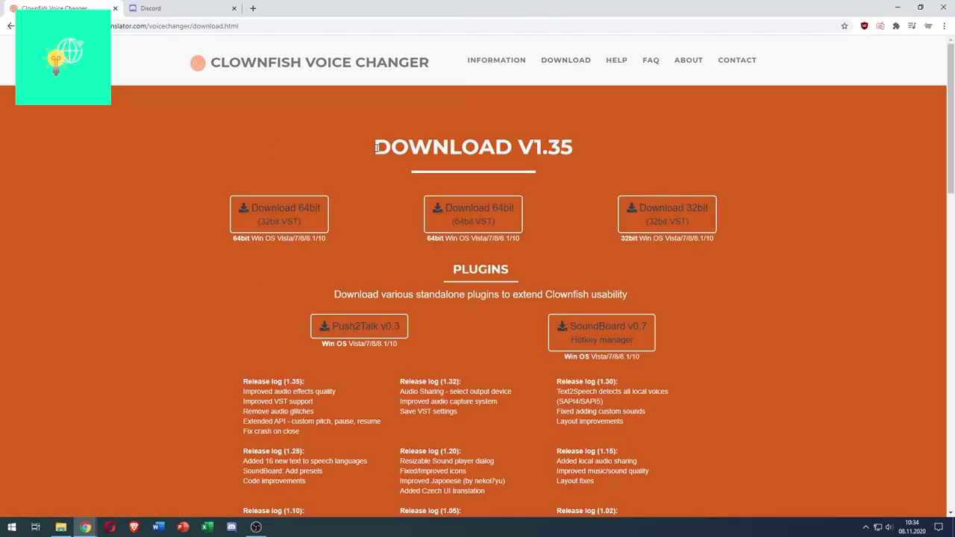
left_click_drag(377, 147, 585, 146)
left_click(582, 147)
left_click(282, 217)
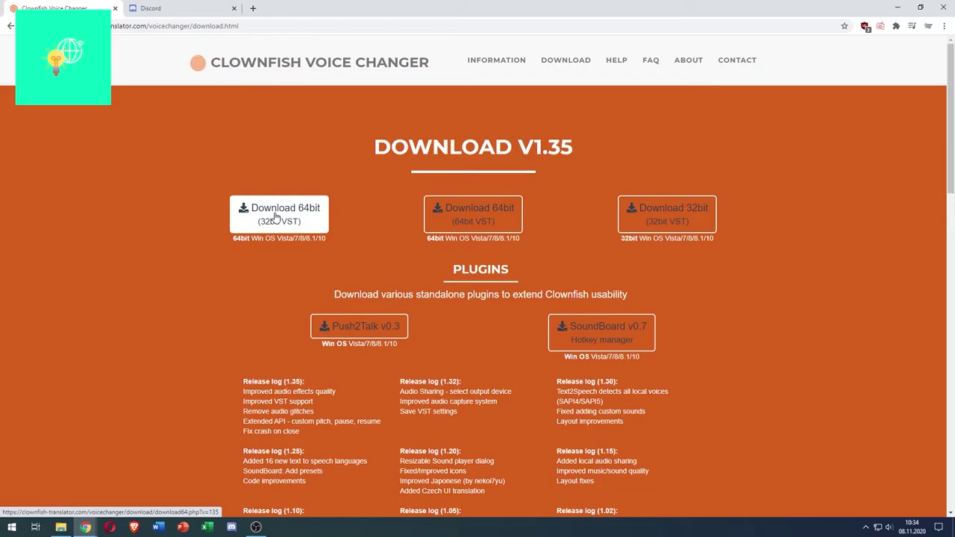
left_click(306, 219)
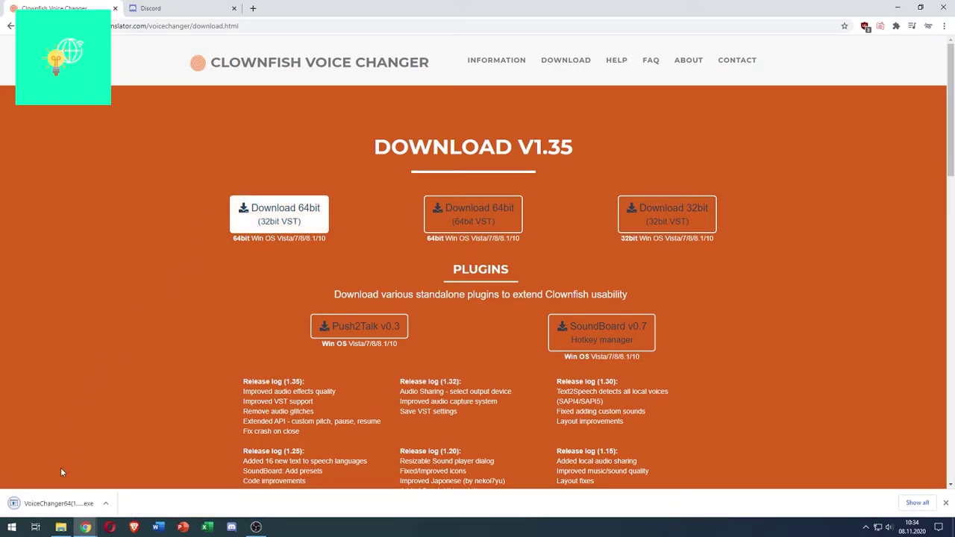
Run the downloaded installer and install Clownfish Voice Changer in the default folder, without a desktop shortcut.
left_click(52, 503)
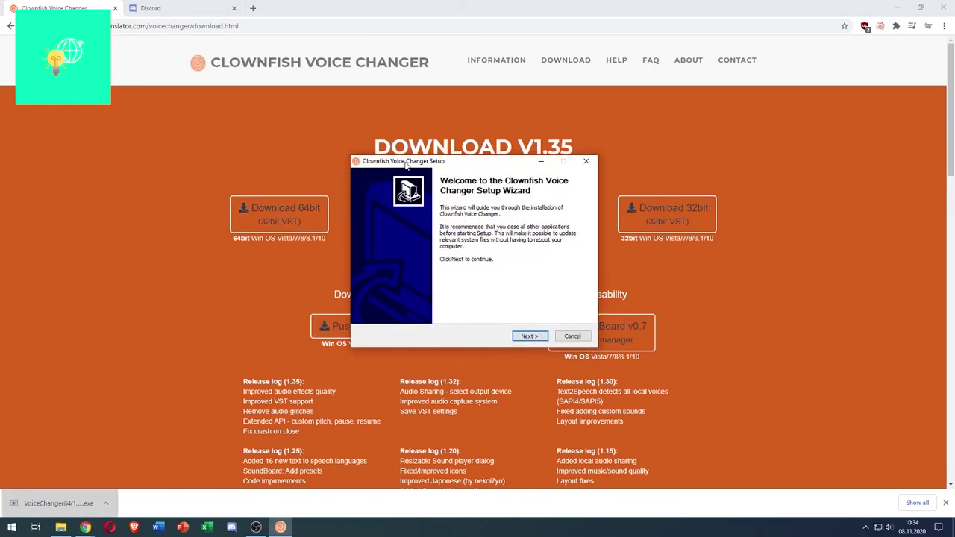
left_click(531, 337)
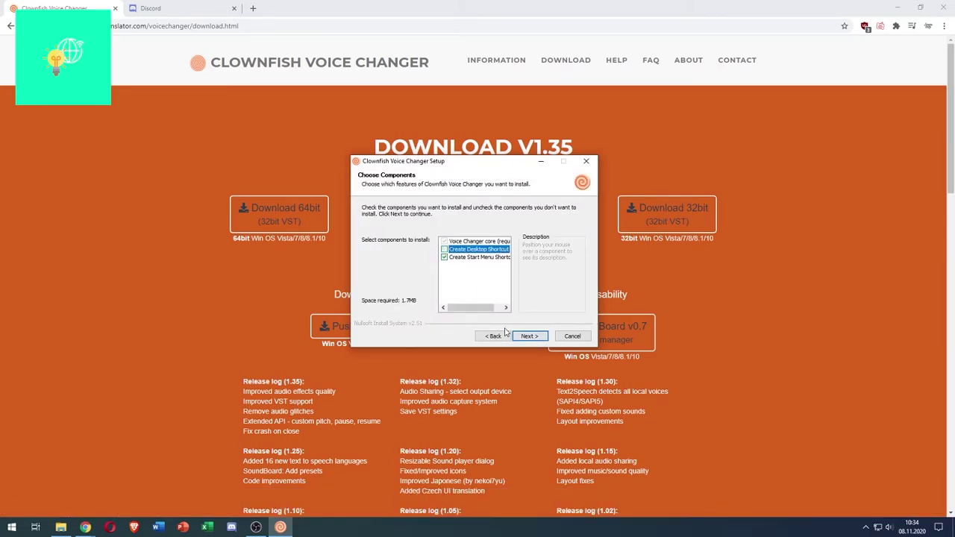
left_click(524, 337)
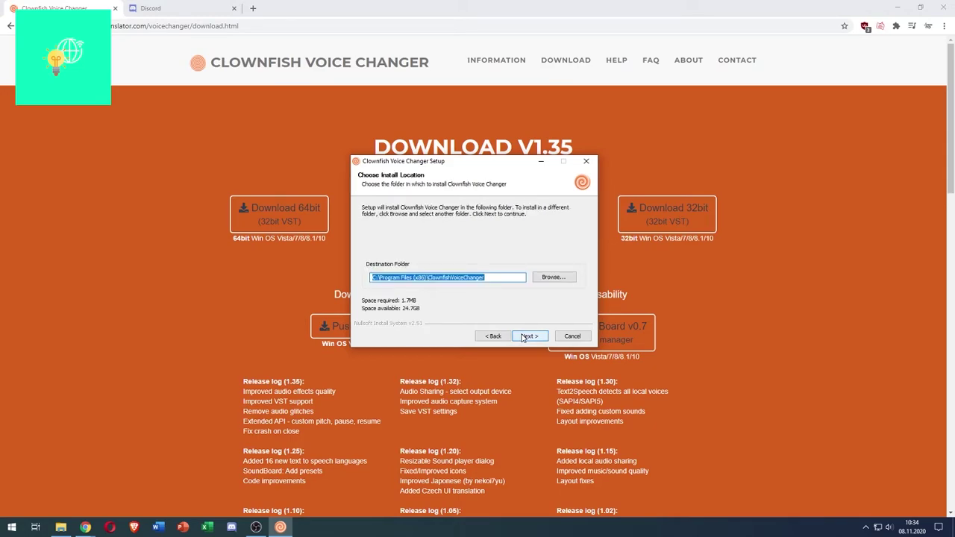
left_click(523, 336)
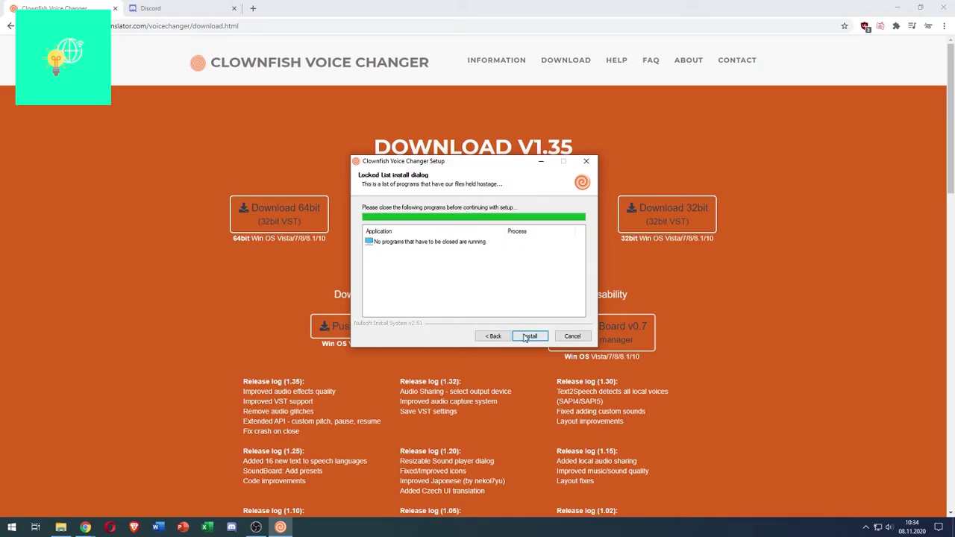
left_click(529, 337)
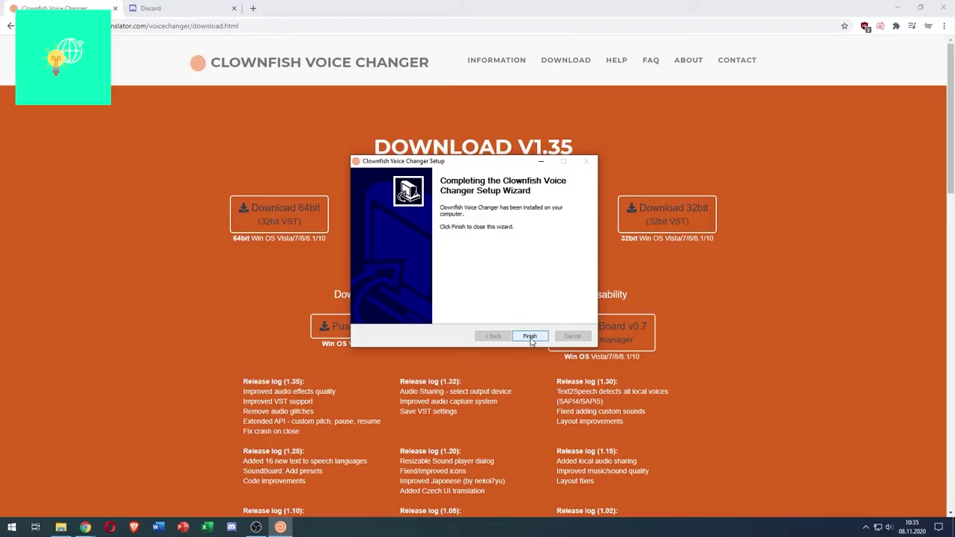
left_click(529, 336)
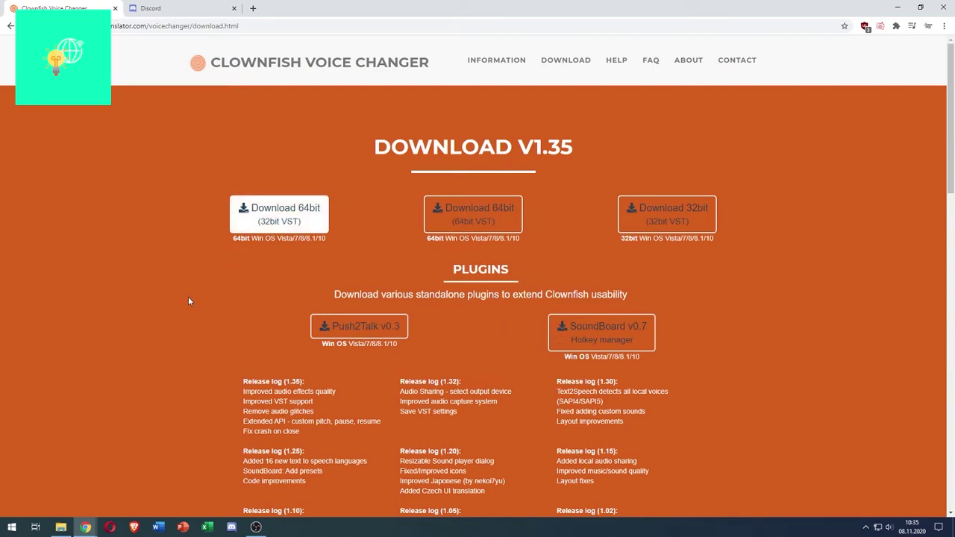
Launch Clownfish Voice Changer and install it on the default HyperX 7.1 Audio headset microphone through System Integration.
key("super")
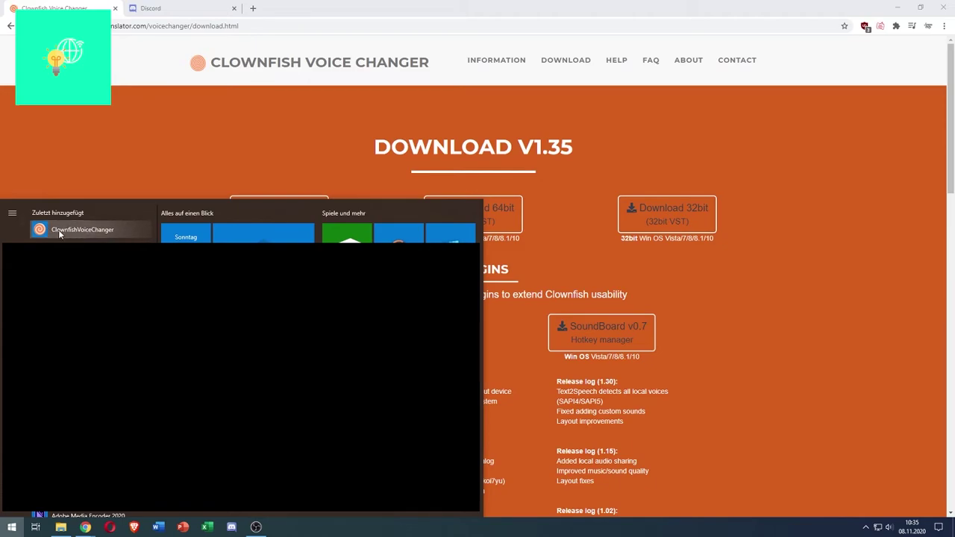
left_click(59, 232)
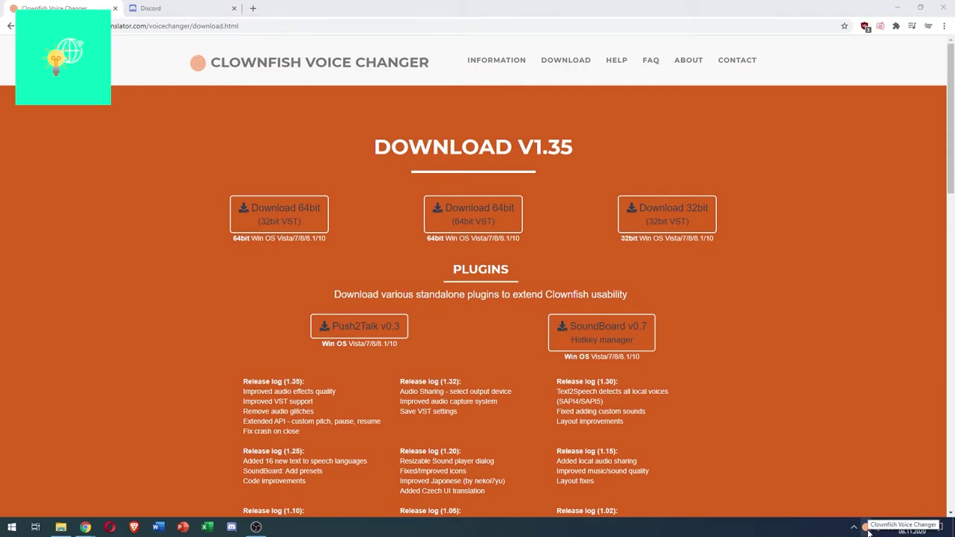
right_click(867, 528)
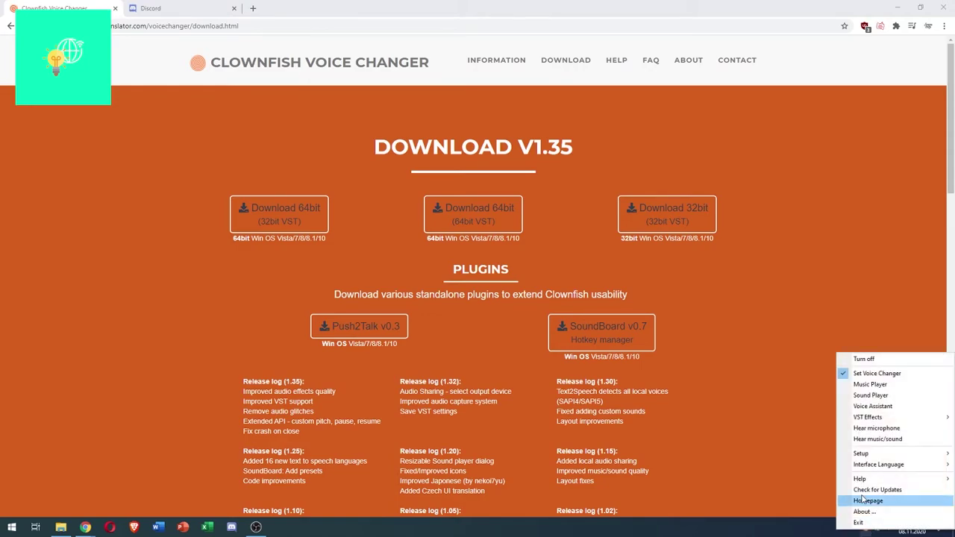
mouse_move(857, 458)
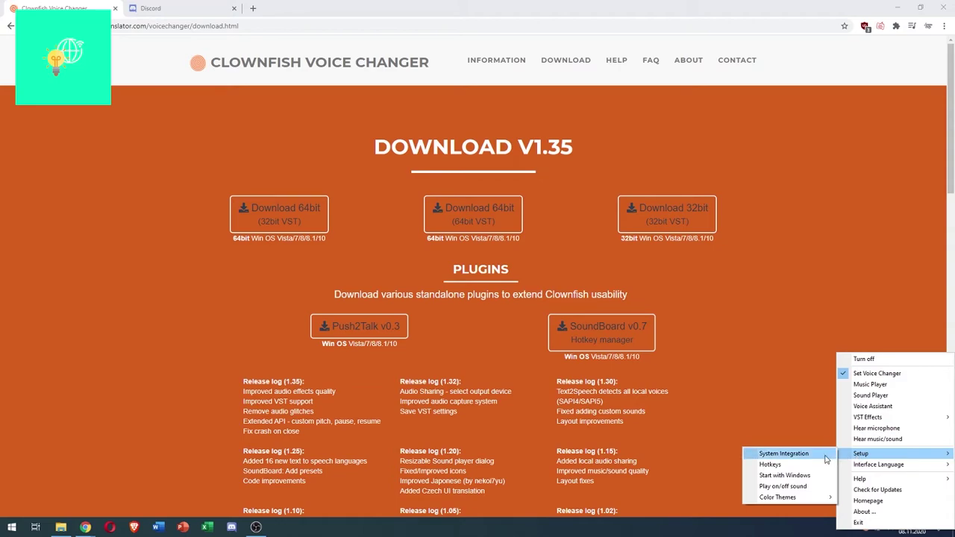
left_click(826, 459)
left_click_drag(236, 109, 353, 156)
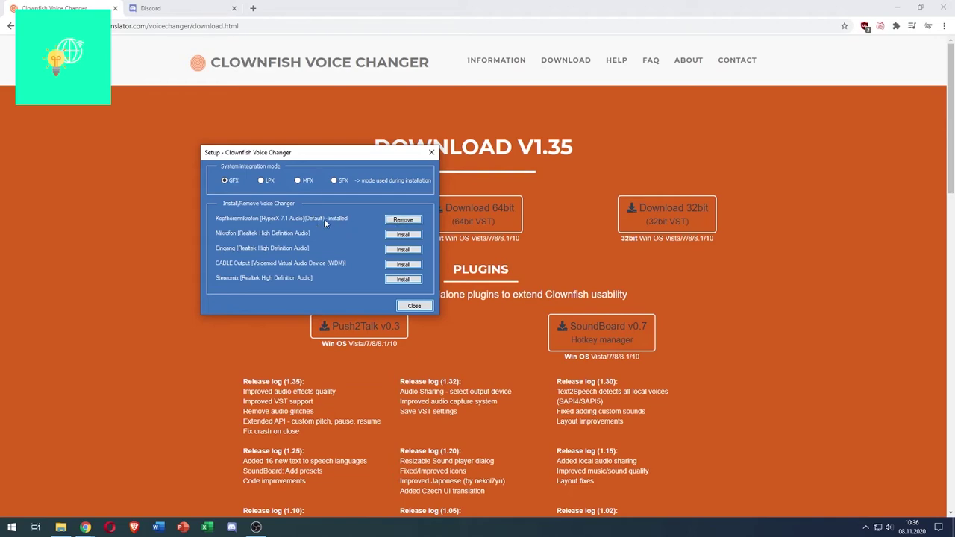
left_click(406, 221)
left_click(412, 306)
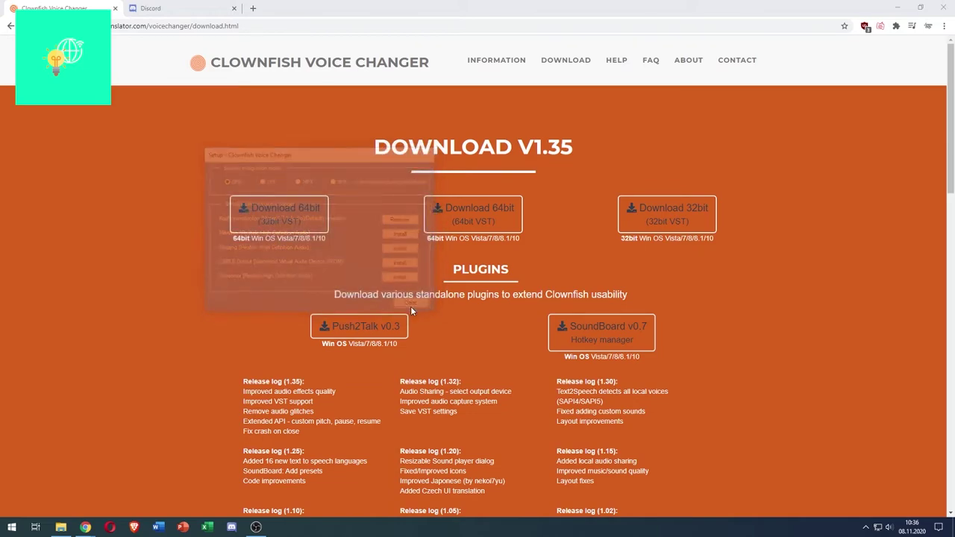
Bring up Clownfish's voice effects through Set Voice Changer, choose Baby pitch, and clear the effect.
left_click(867, 528)
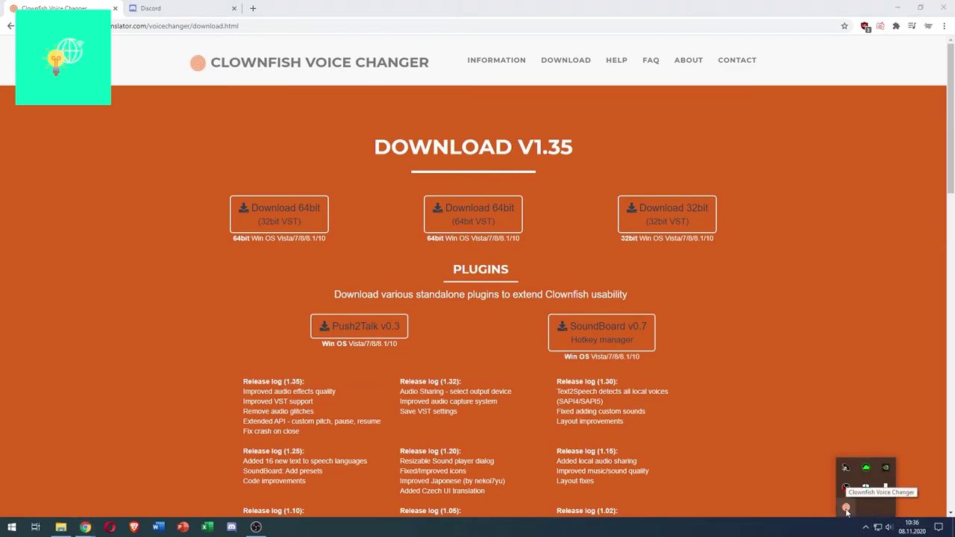
right_click(846, 507)
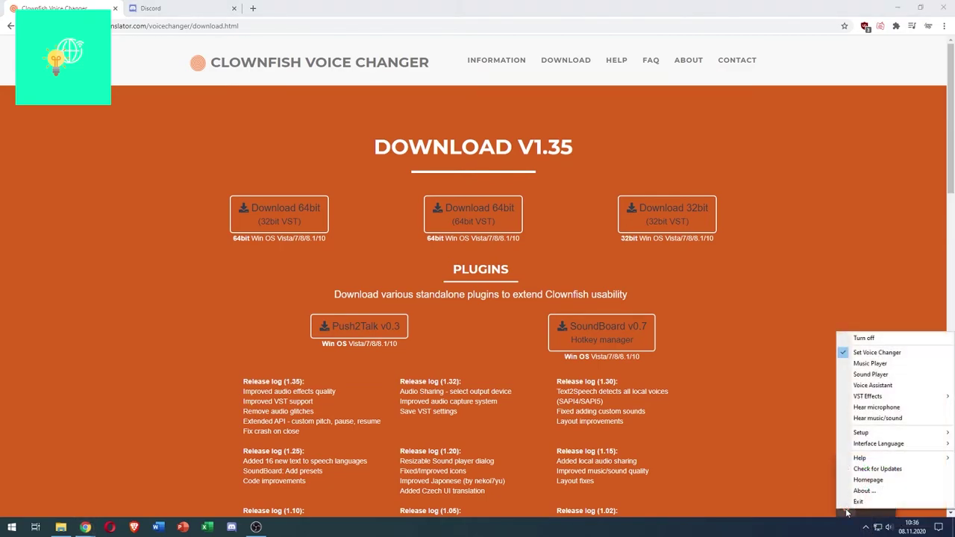
left_click(880, 354)
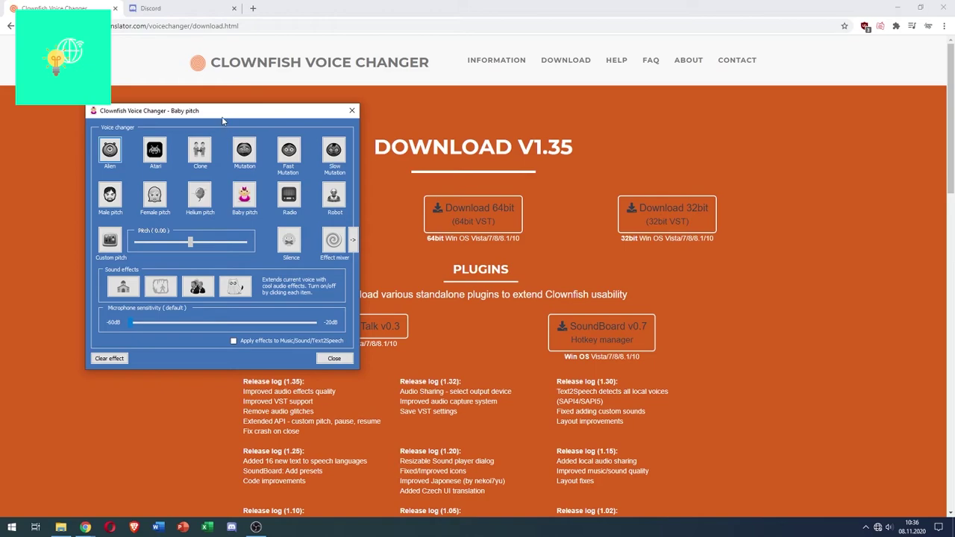
left_click_drag(222, 117, 421, 144)
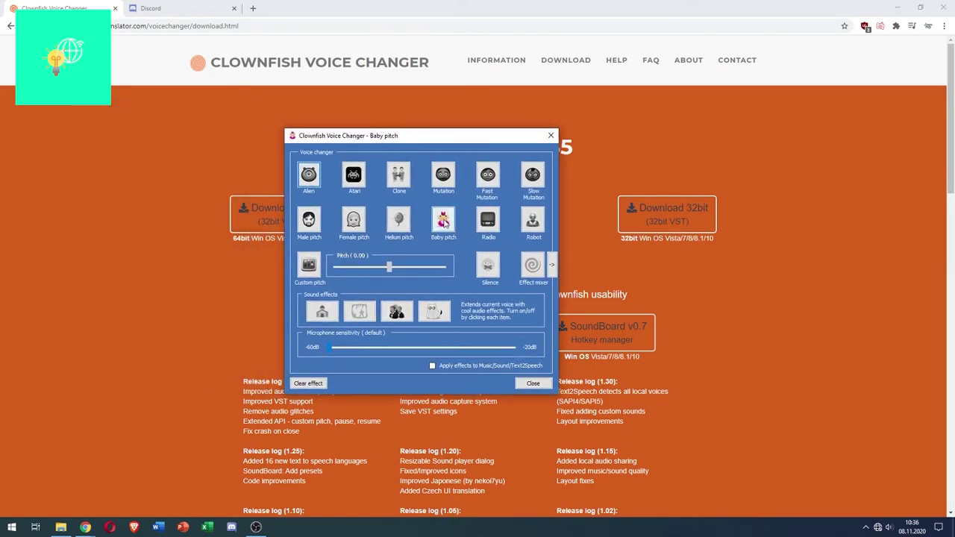
left_click(443, 218)
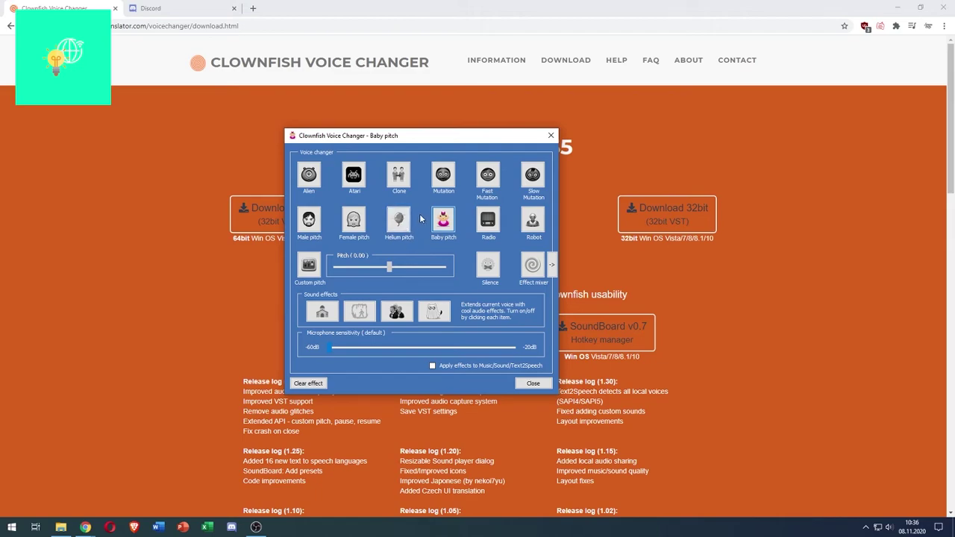
left_click(305, 384)
Try the Custom pitch effect at -10.00 and the Helium pitch effect, clearing each one after trying it.
left_click_drag(414, 142, 438, 146)
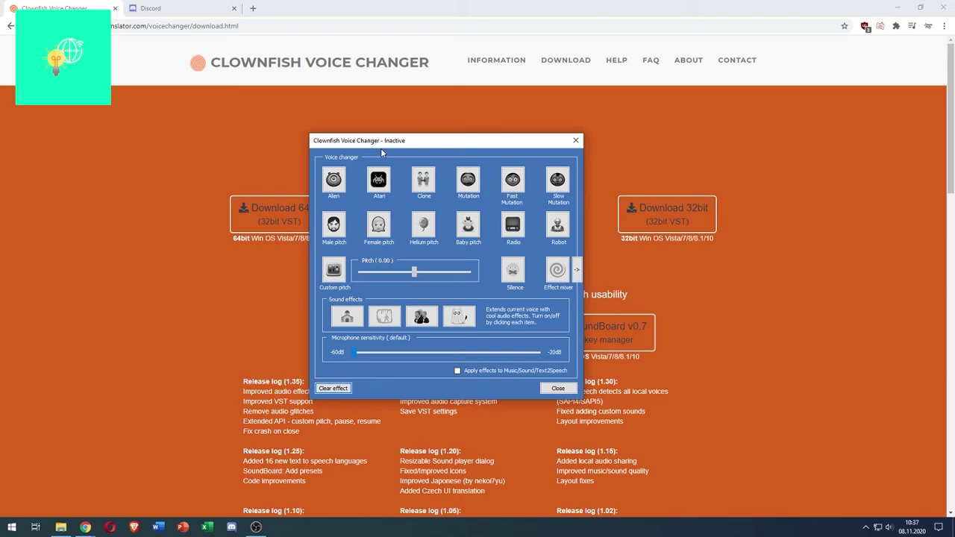
left_click_drag(375, 147, 368, 145)
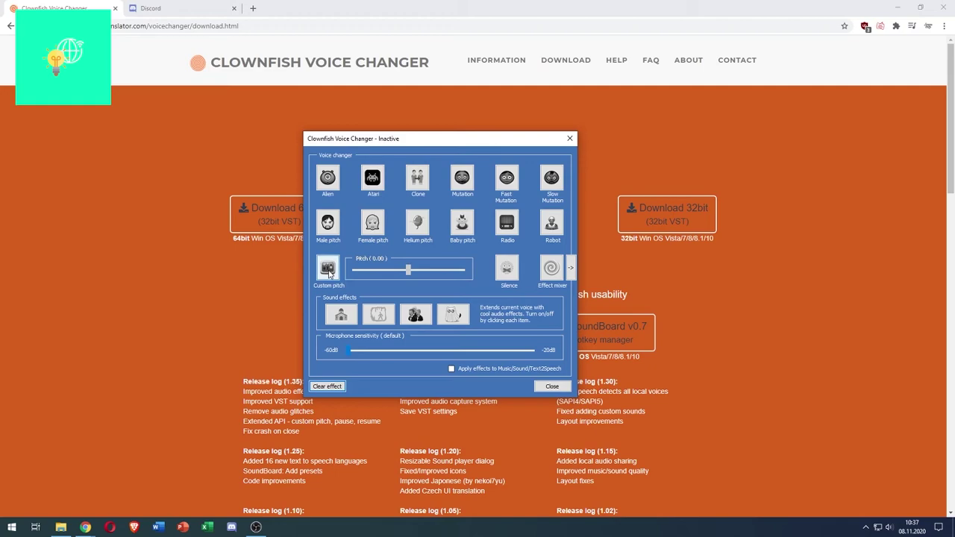
left_click(407, 271)
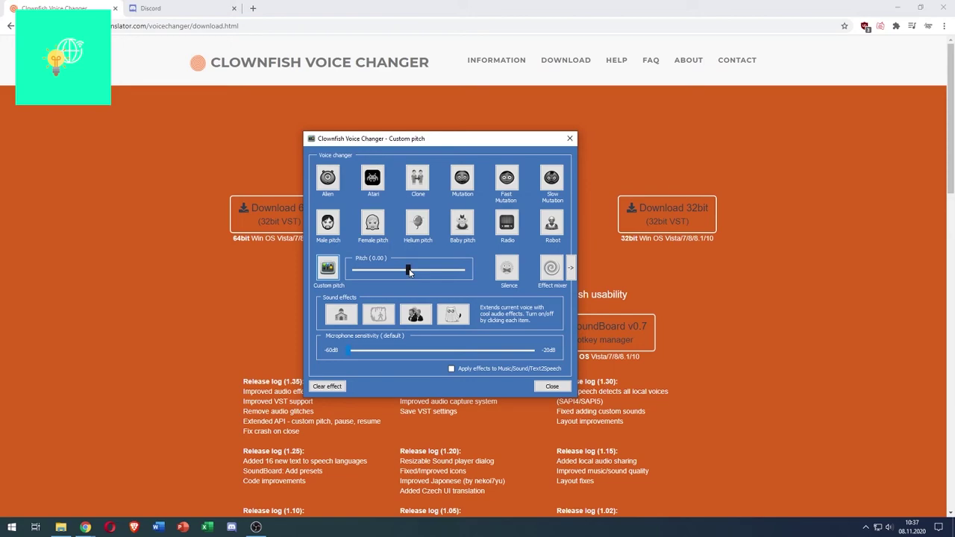
left_click_drag(408, 273, 372, 273)
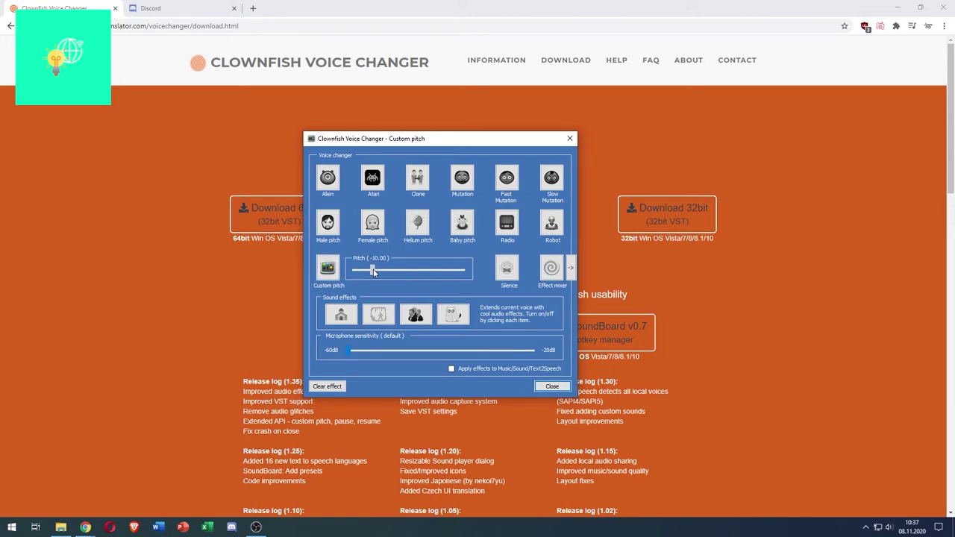
left_click(325, 387)
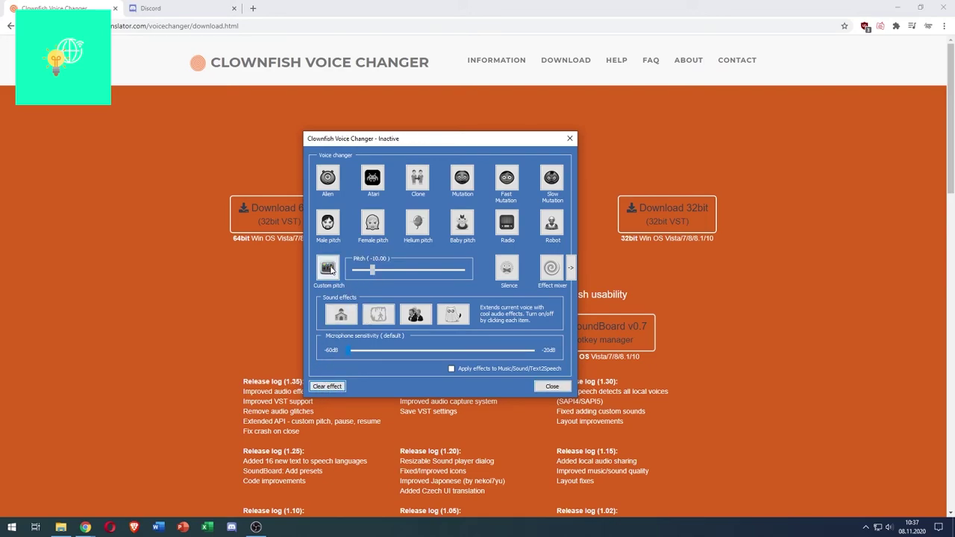
left_click(416, 225)
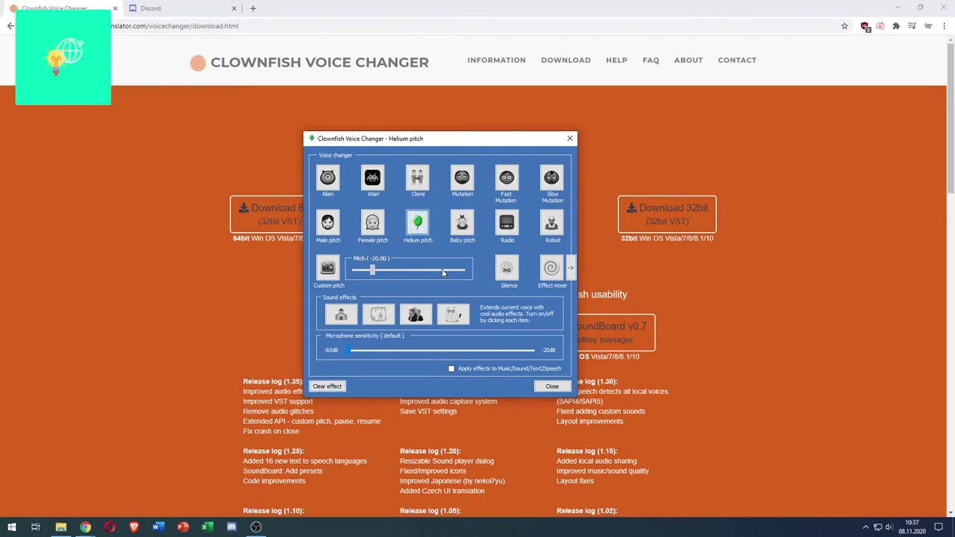
left_click(336, 387)
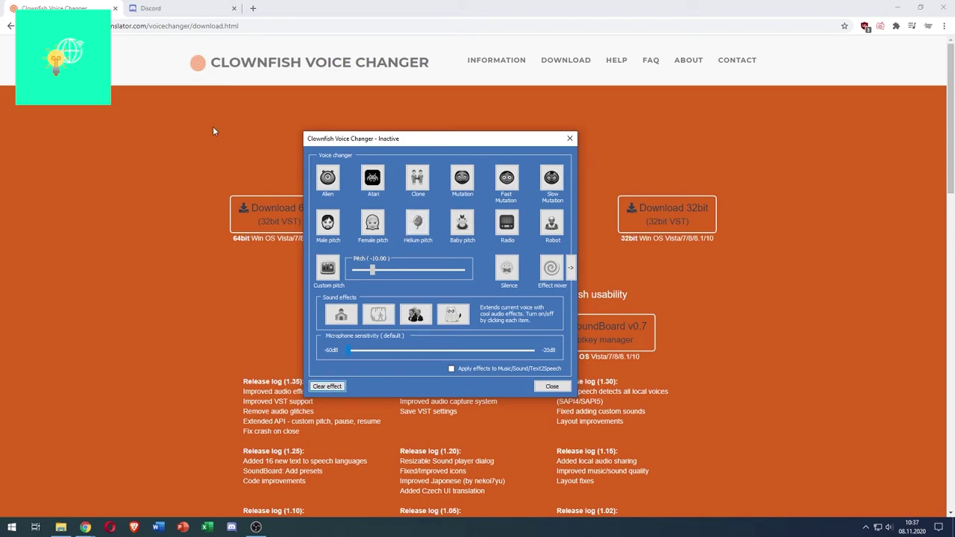
Switch to Discord, examine the input device choices in the Voice & Video settings, and close the settings.
left_click(182, 10)
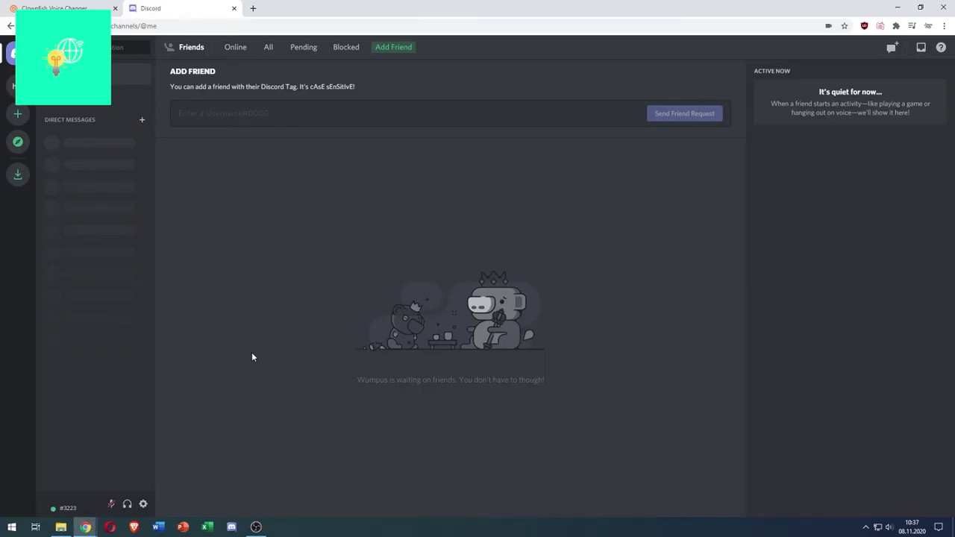
left_click(143, 505)
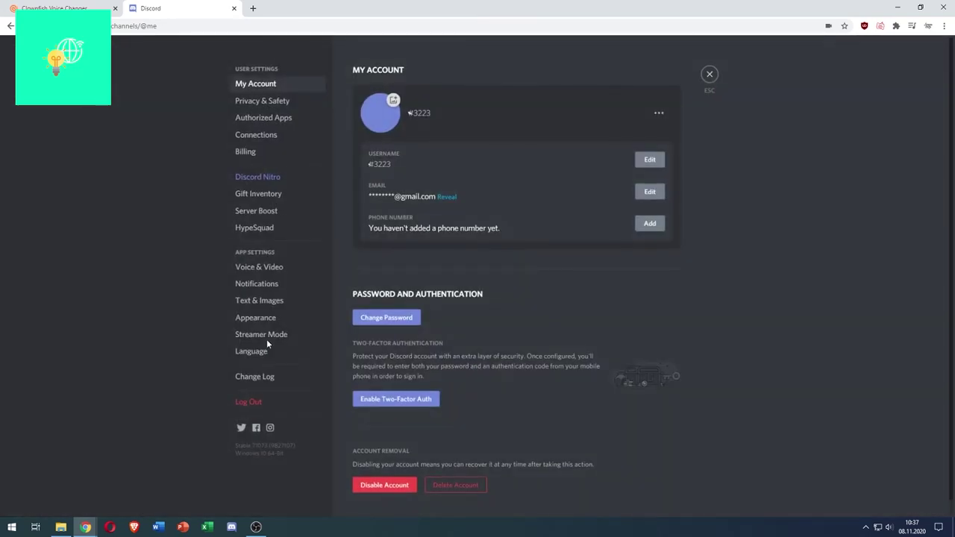
left_click(261, 270)
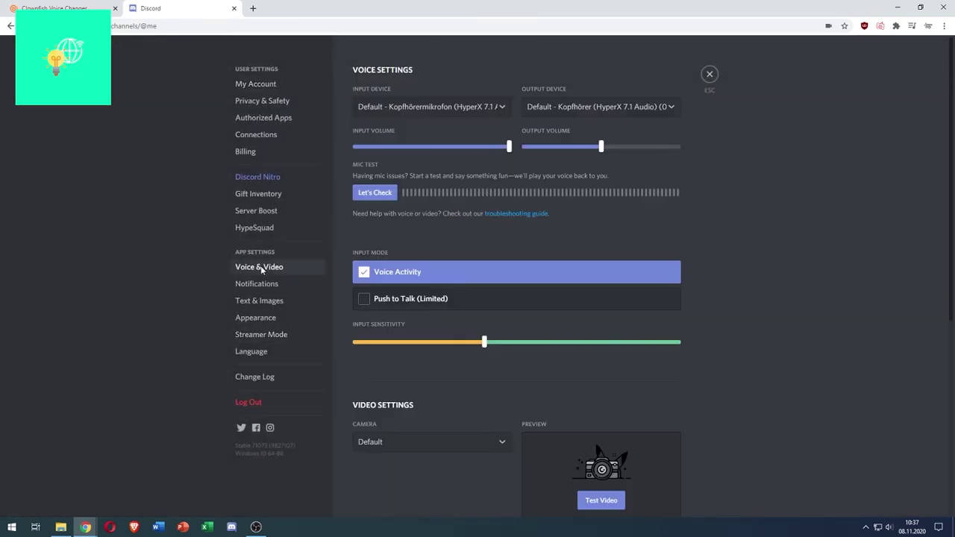
left_click(421, 110)
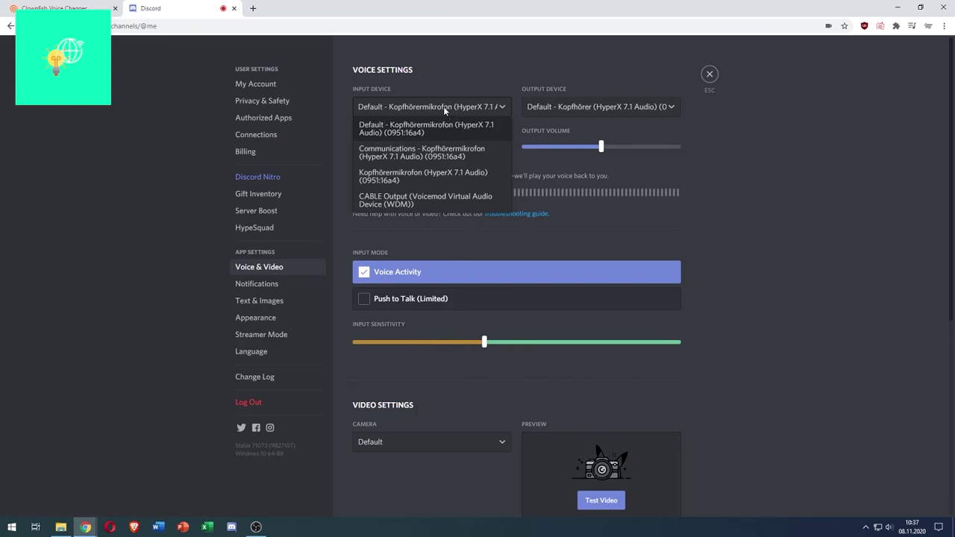
left_click(443, 106)
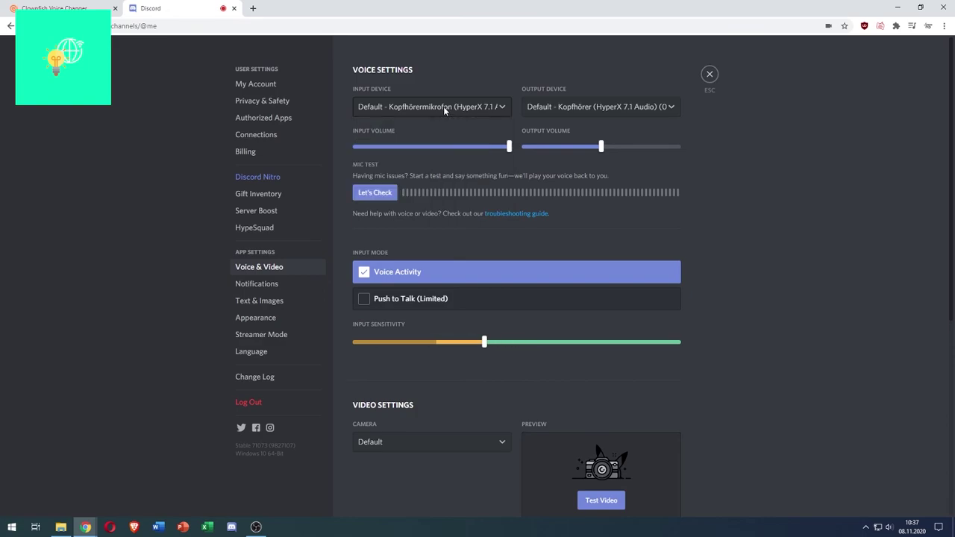
left_click(709, 74)
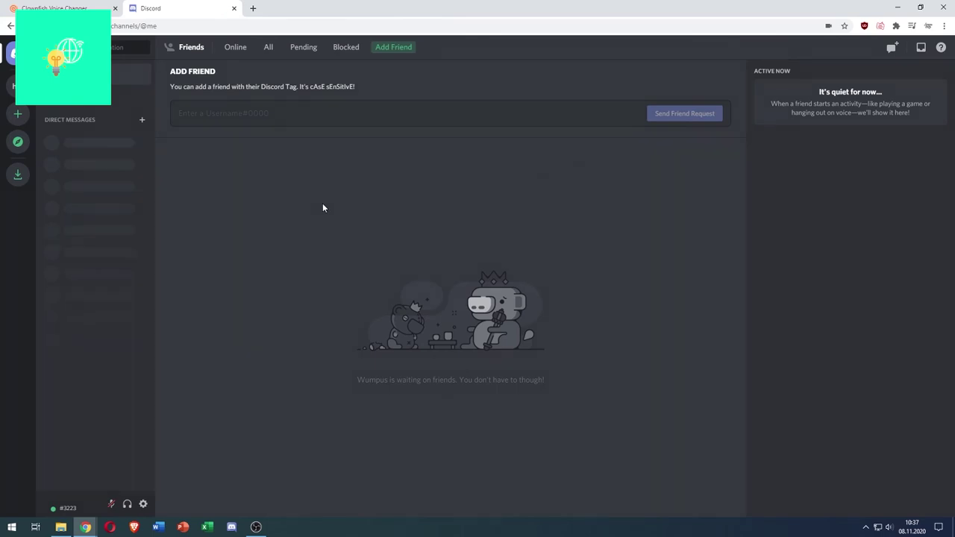